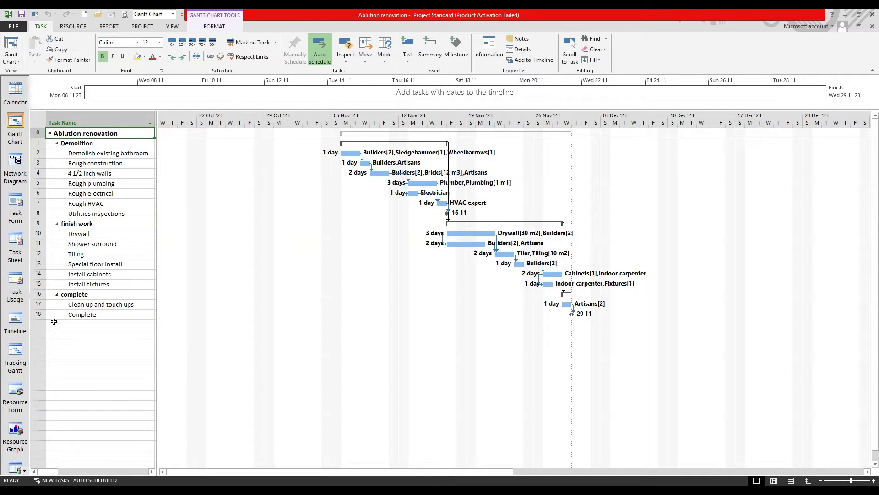
# - Insert an Indicators column beside the Task Name column
pyautogui.click(69, 123)
pyautogui.rightClick(73, 123)
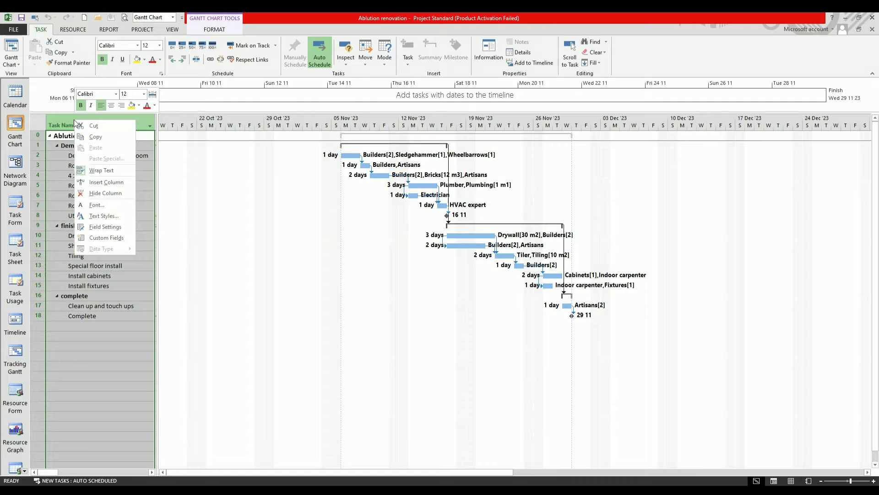
pyautogui.click(106, 181)
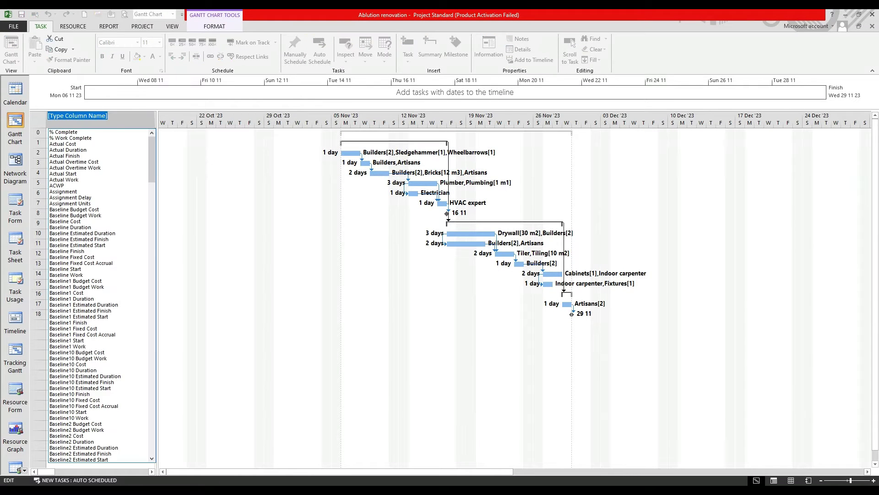
pyautogui.write('In')
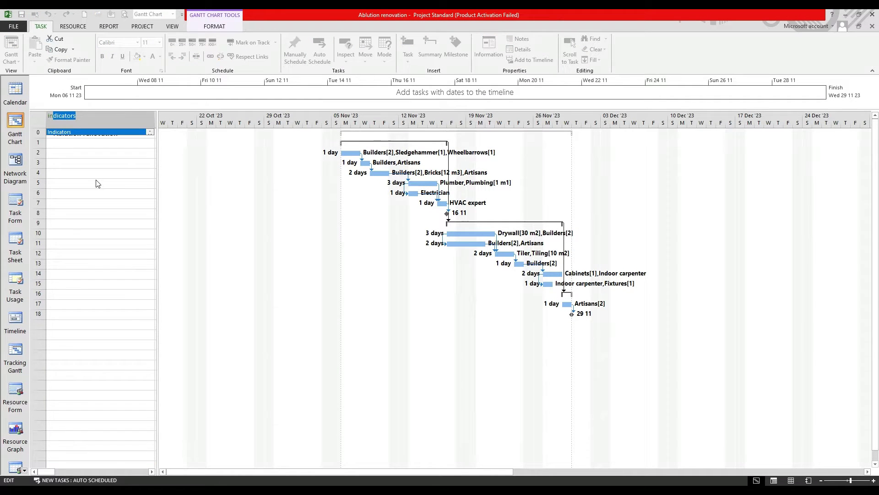
pyautogui.press('Return')
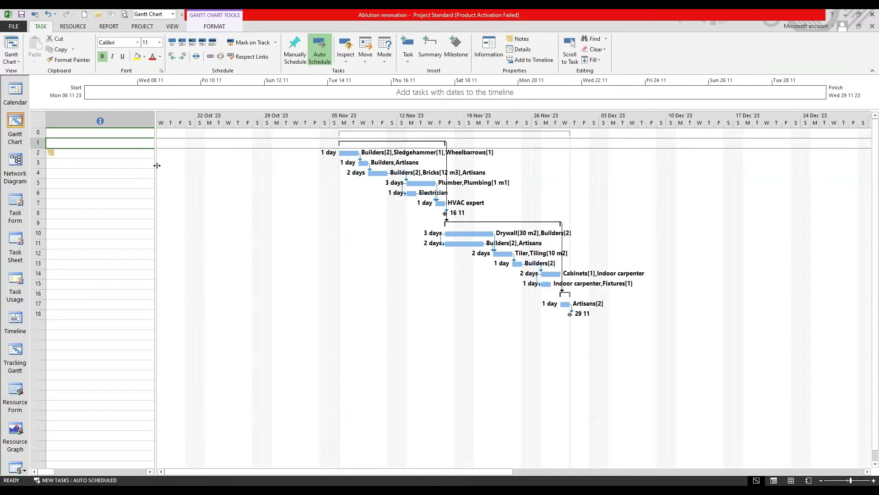
# - Widen the table to reveal Duration and Start, then hide the Indicators column
pyautogui.moveTo(157, 166); pyautogui.dragTo(239, 166)
pyautogui.moveTo(154, 121); pyautogui.dragTo(61, 121)
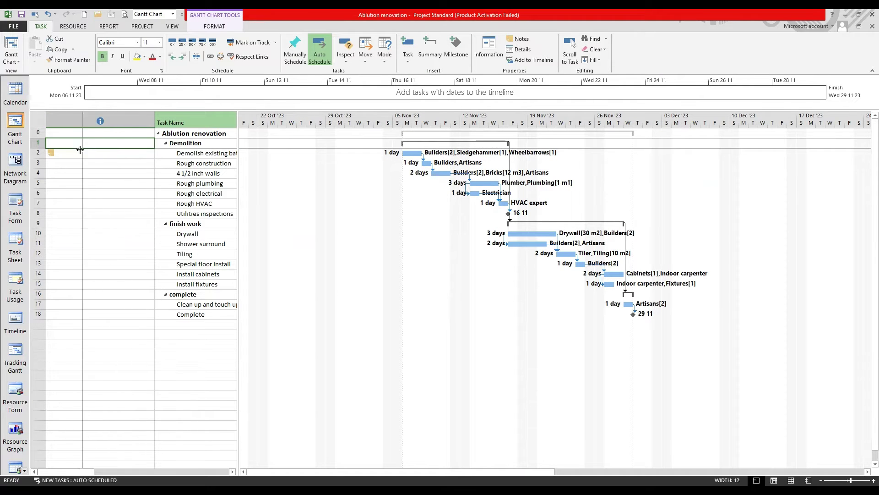
pyautogui.click(321, 50)
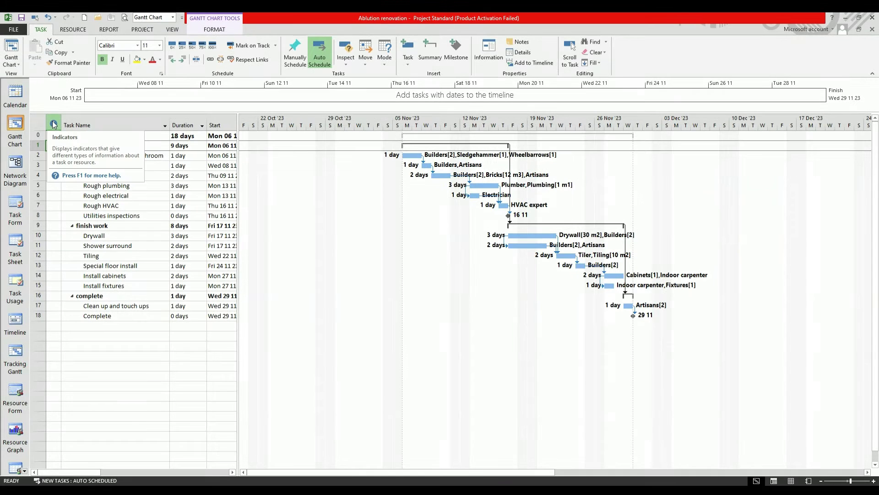
pyautogui.rightClick(54, 124)
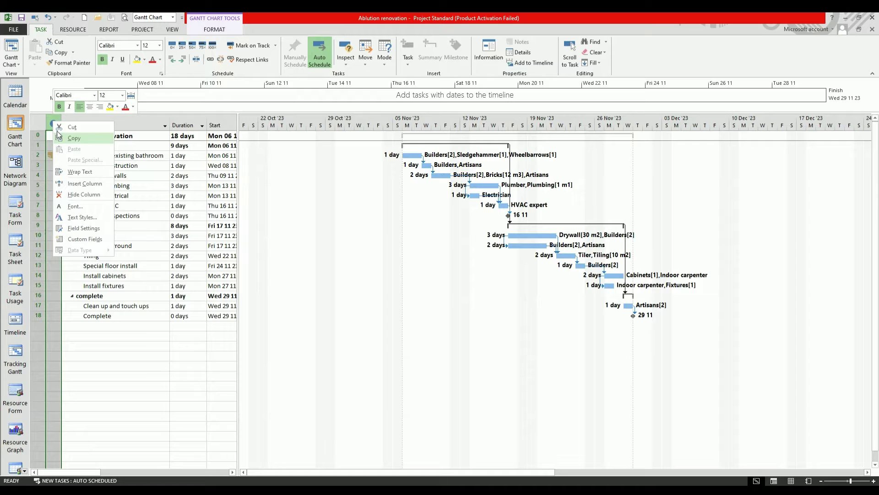
pyautogui.click(76, 196)
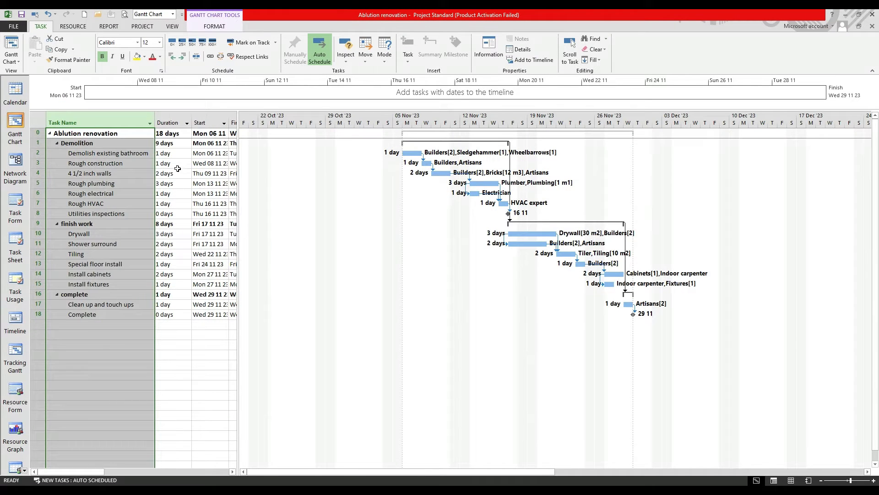
pyautogui.click(83, 173)
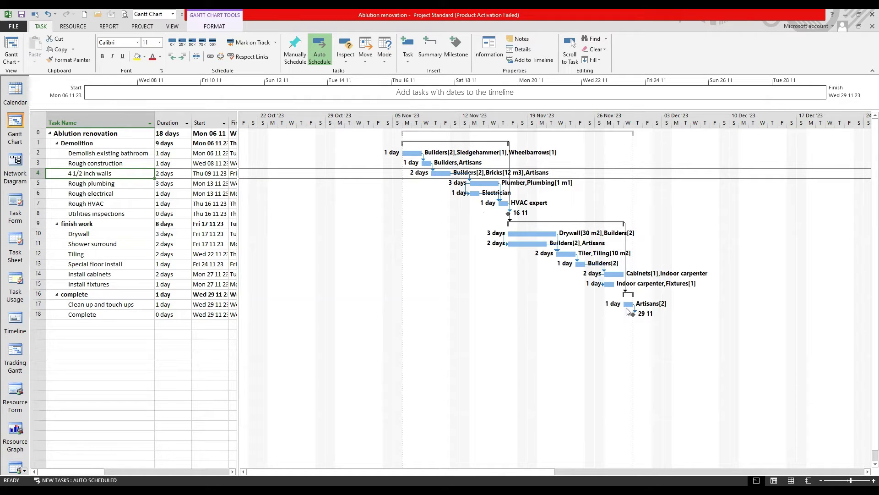
pyautogui.doubleClick(414, 251)
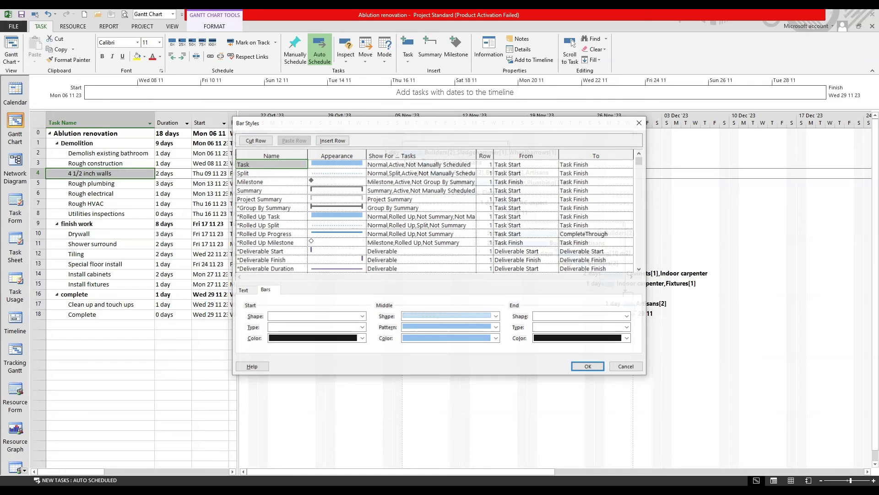
pyautogui.click(243, 291)
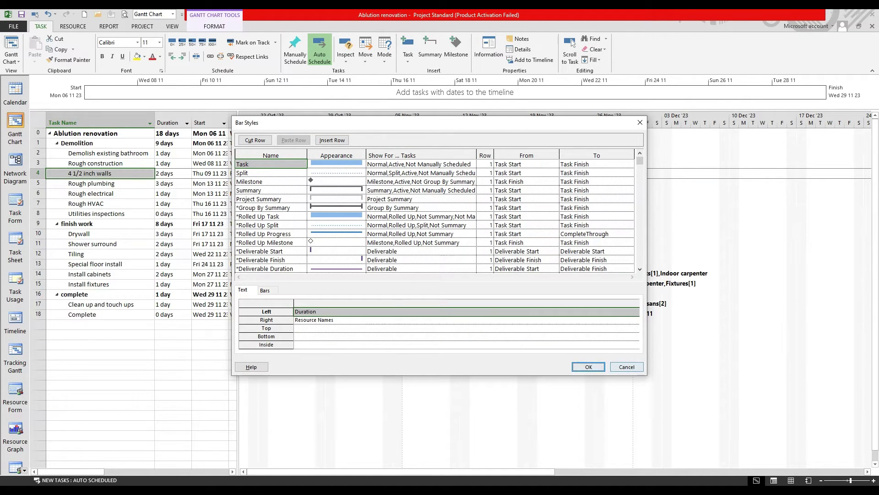
pyautogui.click(589, 366)
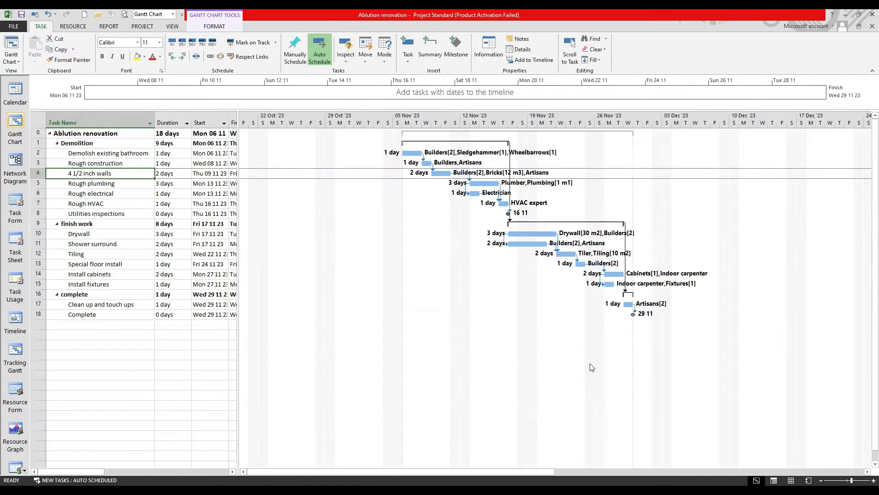
# - Toggle Critical Tasks highlighting on and off, then narrow the table to only Task Name
pyautogui.click(213, 26)
pyautogui.click(174, 39)
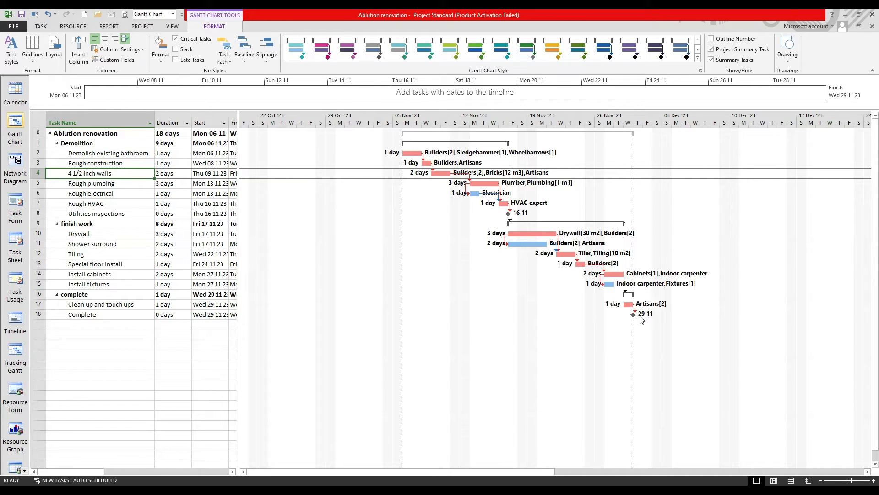
pyautogui.click(175, 39)
pyautogui.moveTo(238, 198); pyautogui.dragTo(202, 198)
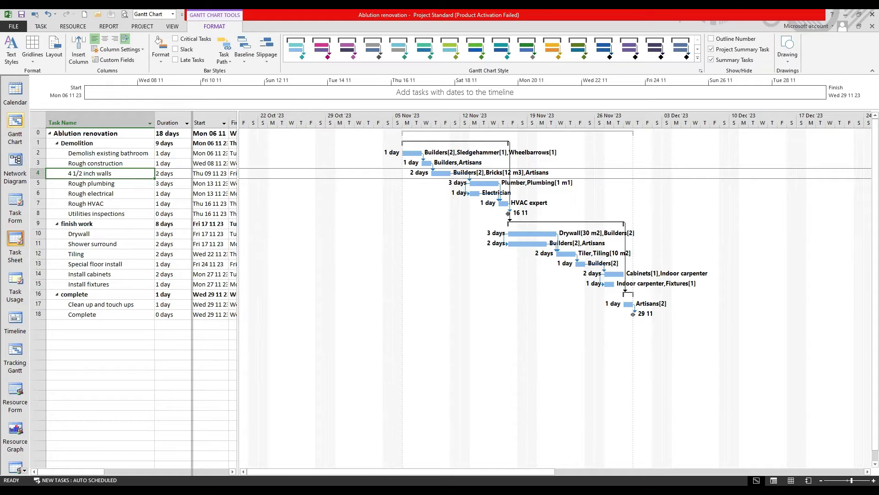
pyautogui.moveTo(203, 198); pyautogui.dragTo(156, 198)
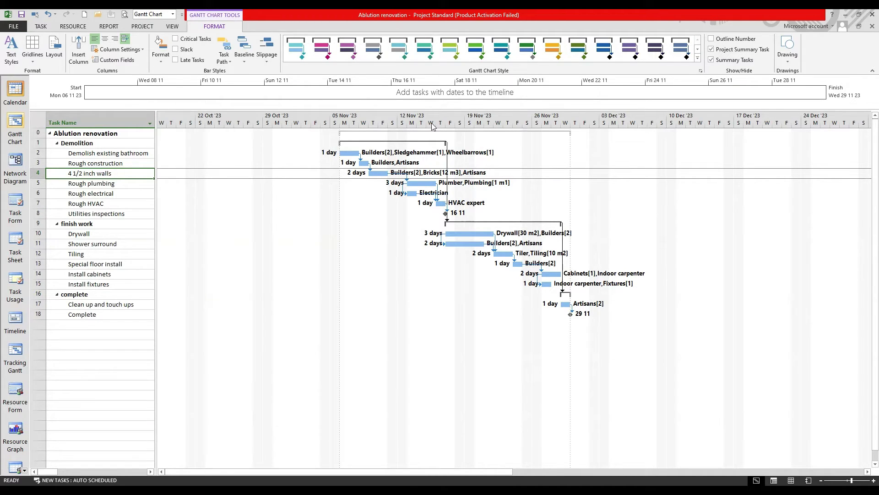
# - In print preview, confirm Page Setup is Landscape and fits to 1 by 1 page
pyautogui.click(13, 26)
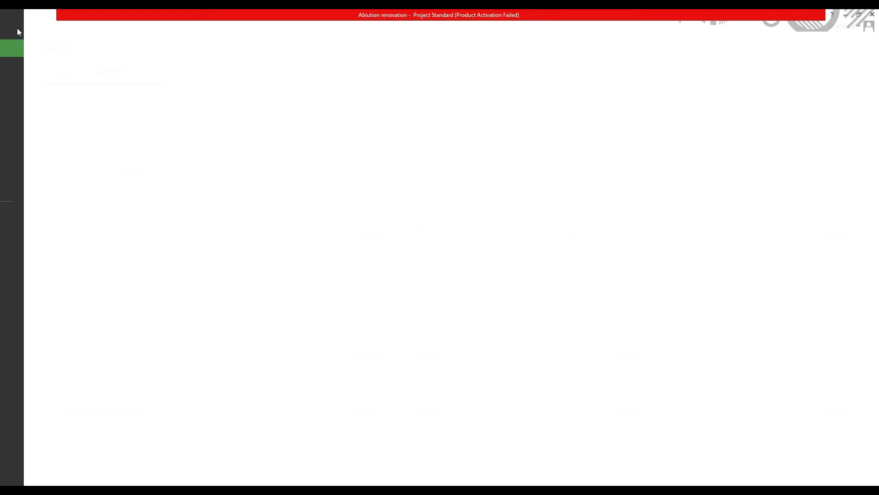
pyautogui.click(23, 134)
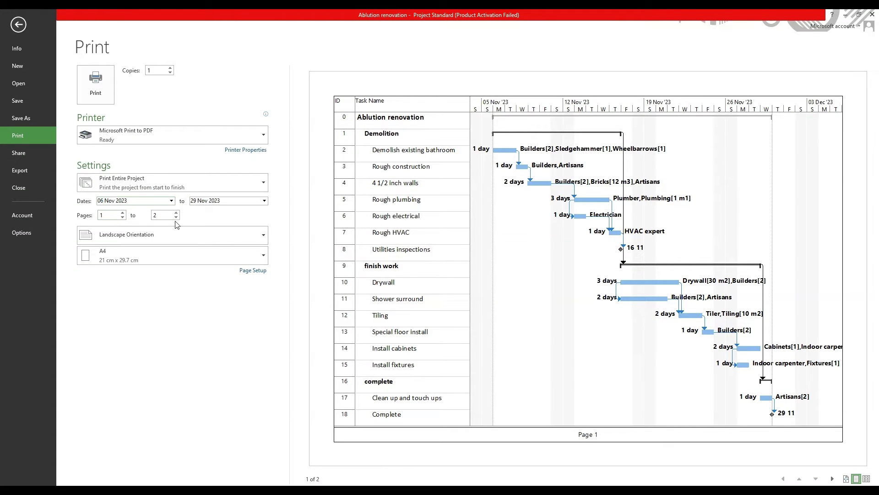
pyautogui.click(254, 270)
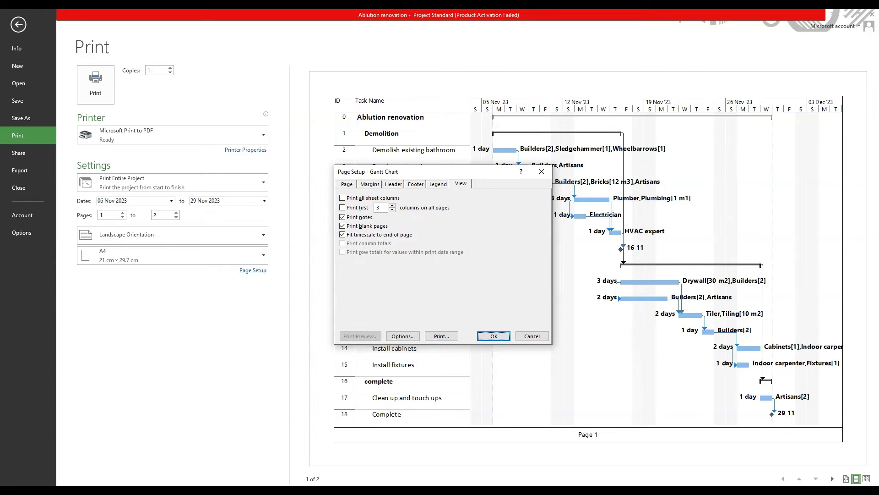
pyautogui.click(346, 183)
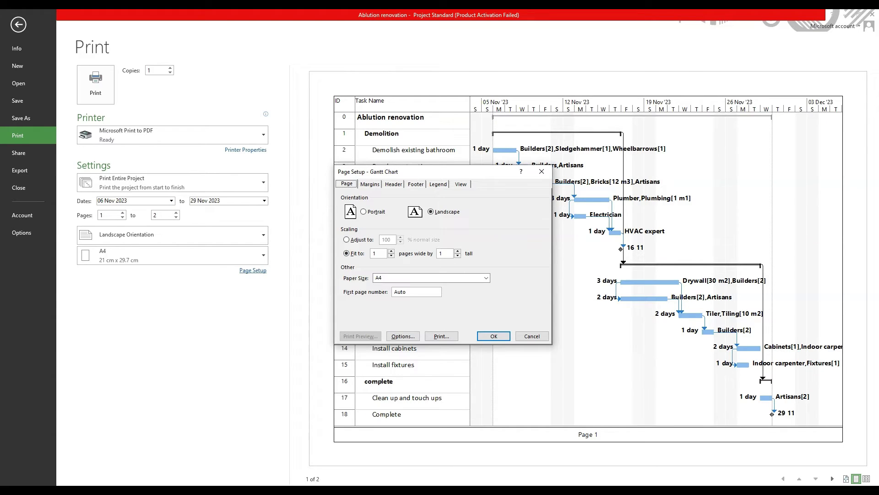
pyautogui.click(493, 336)
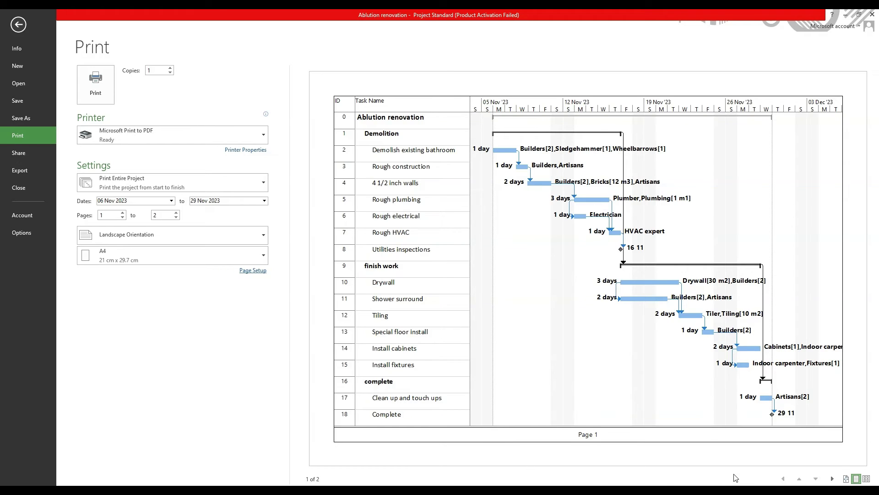
# - Check the second preview page, then turn off Print notes in Page Setup's View settings
pyautogui.click(831, 479)
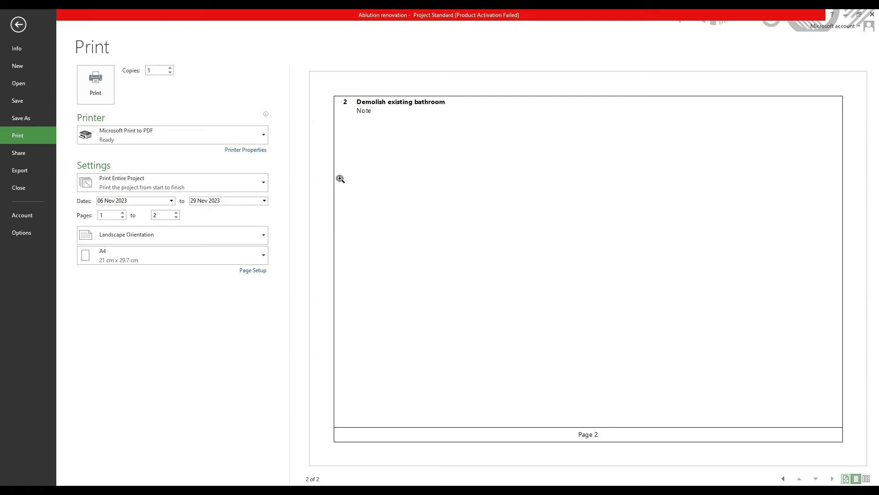
pyautogui.click(251, 271)
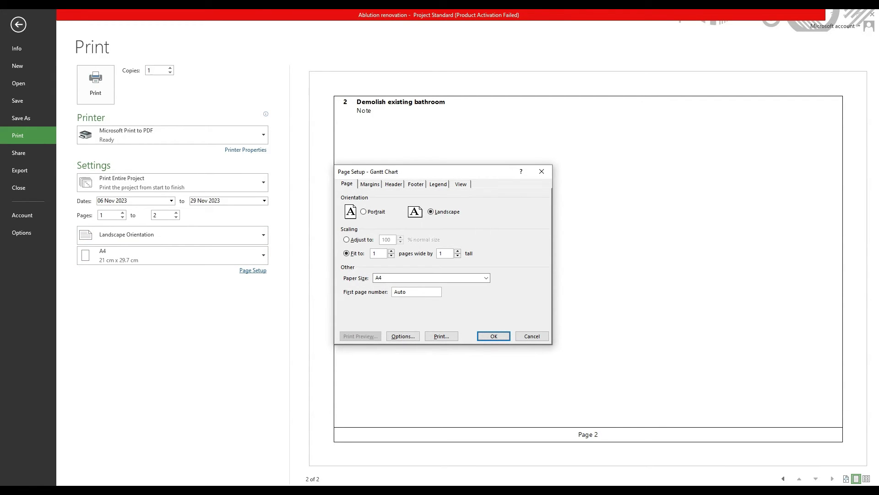
pyautogui.click(461, 184)
pyautogui.click(358, 218)
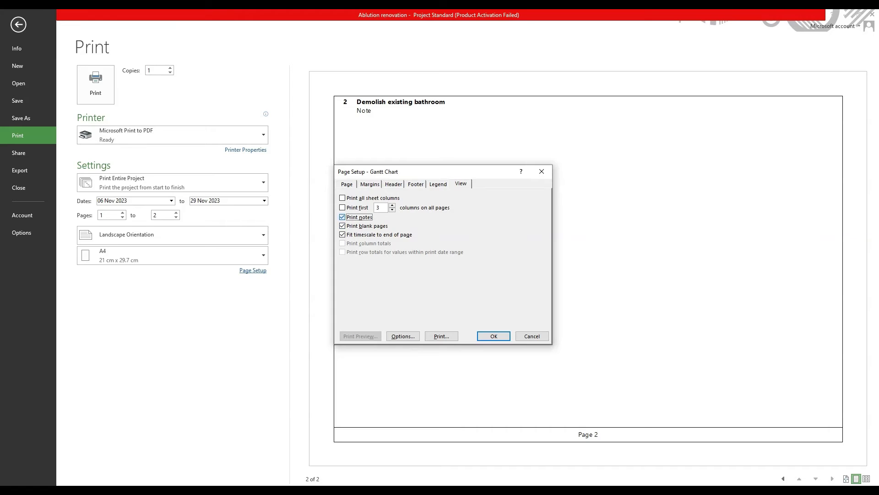
pyautogui.click(494, 336)
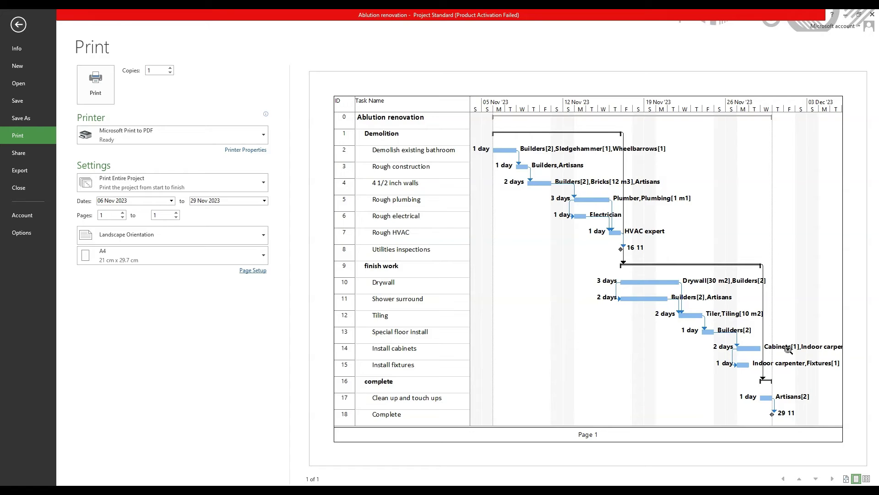
# - In Bar Styles, clear the Right bar label and put Resource Names on Top
pyautogui.click(18, 26)
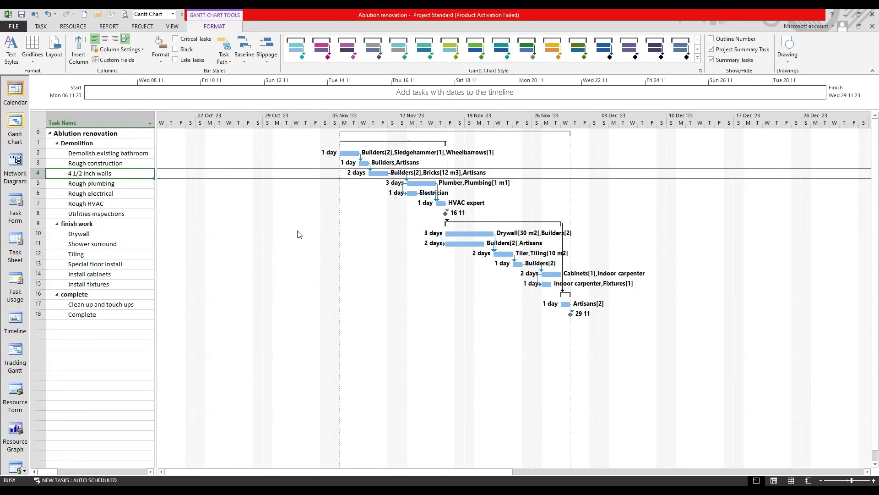
pyautogui.doubleClick(298, 234)
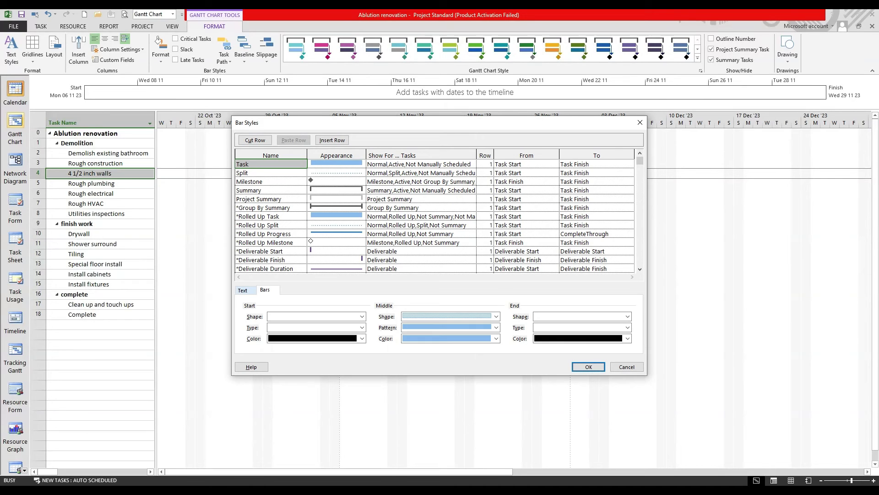
pyautogui.click(243, 290)
pyautogui.press('Down')
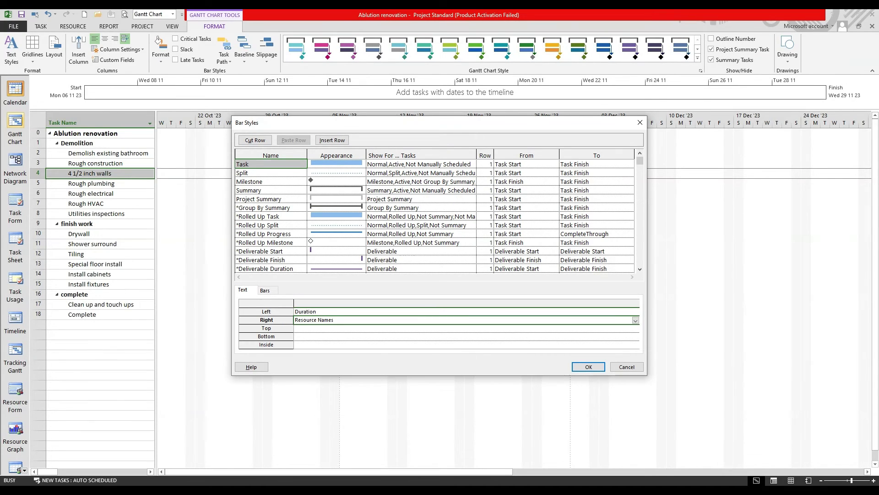
pyautogui.press('Delete')
pyautogui.press('Down')
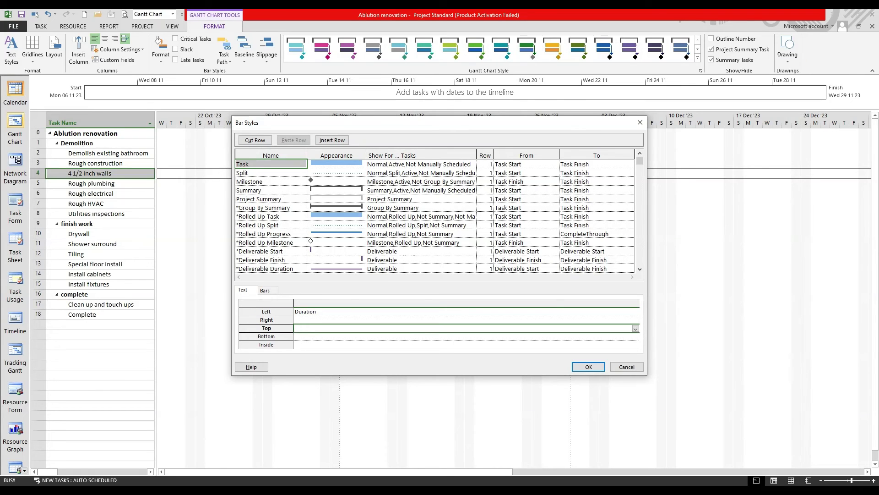
pyautogui.write('Re')
pyautogui.write('source Names')
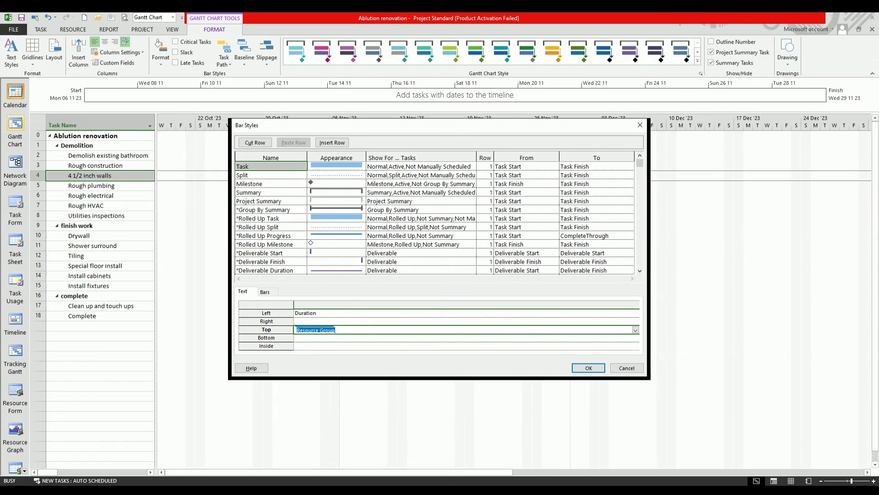
pyautogui.click(584, 368)
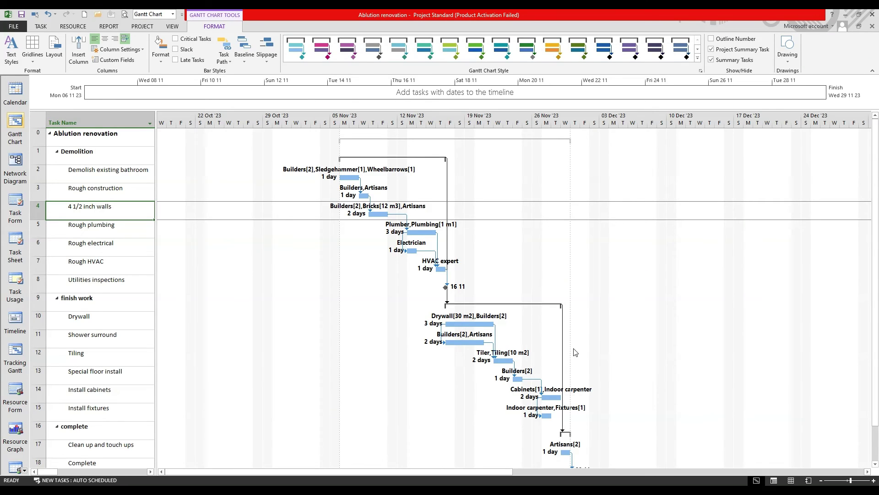
# - Open the print preview from the File tab to view the one-page Gantt chart
pyautogui.click(13, 27)
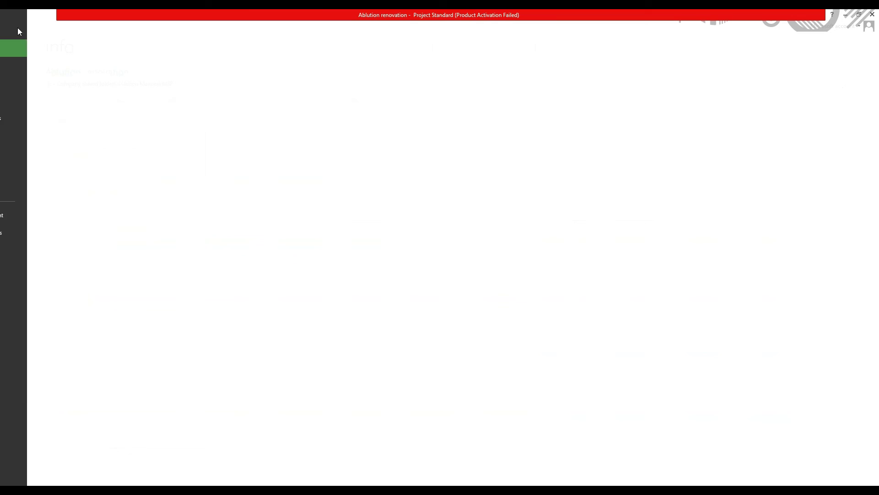
pyautogui.click(21, 132)
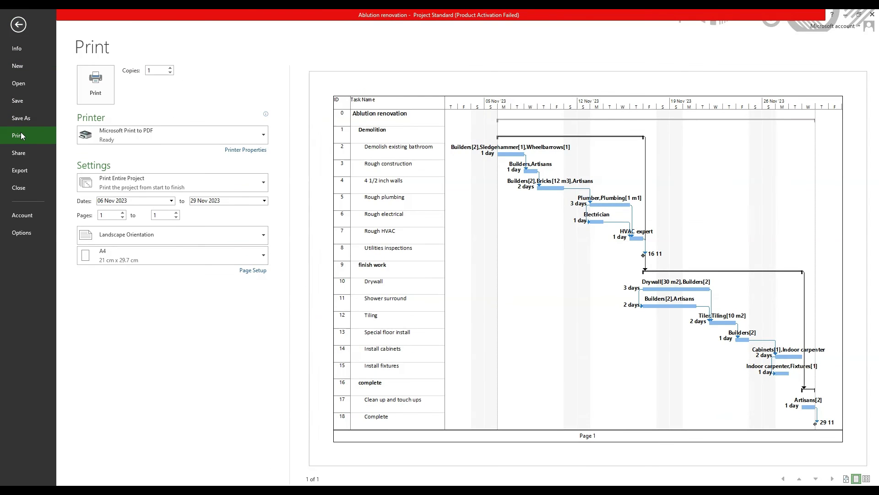